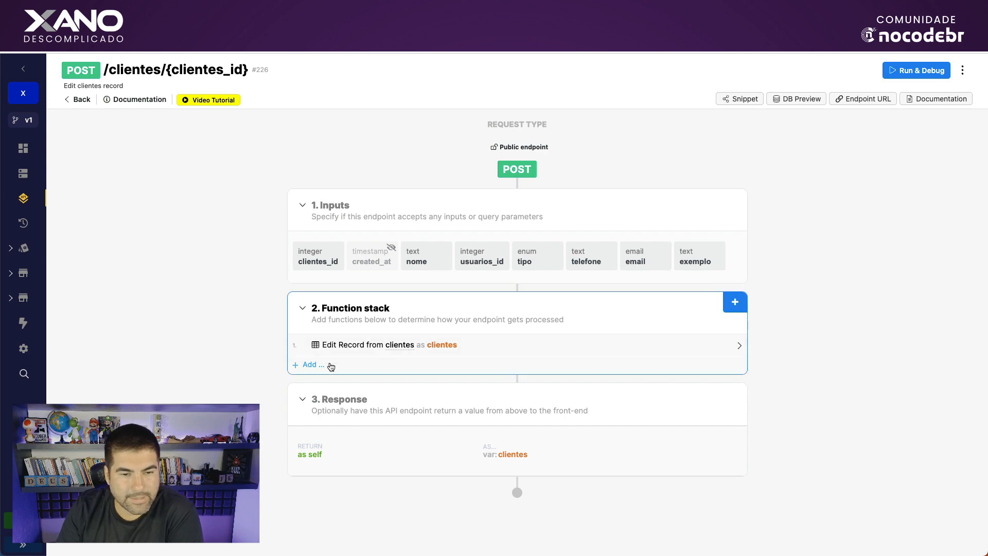
# Browse the Add Function database request options, then close the panel without adding anything.
pyautogui.click(313, 365)
pyautogui.click(870, 154)
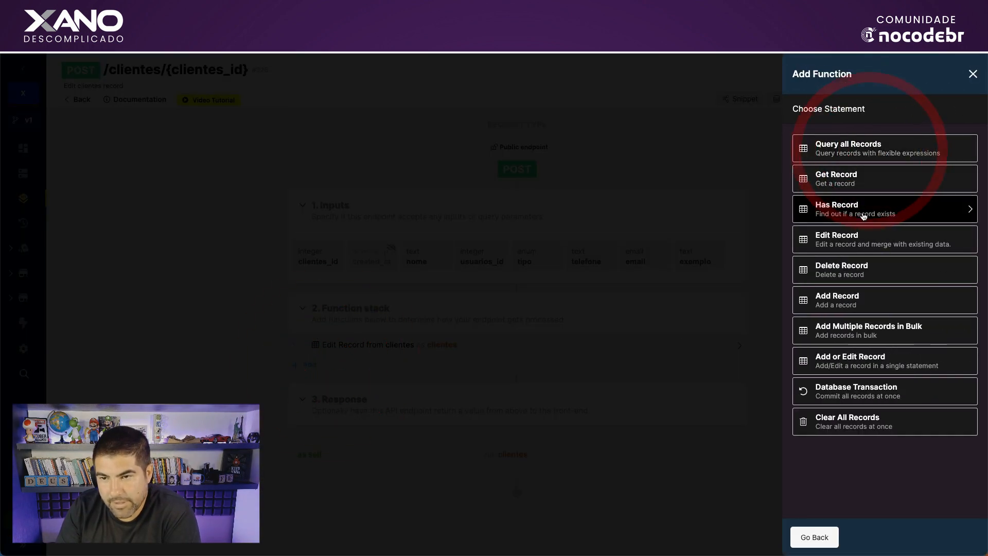
pyautogui.click(690, 123)
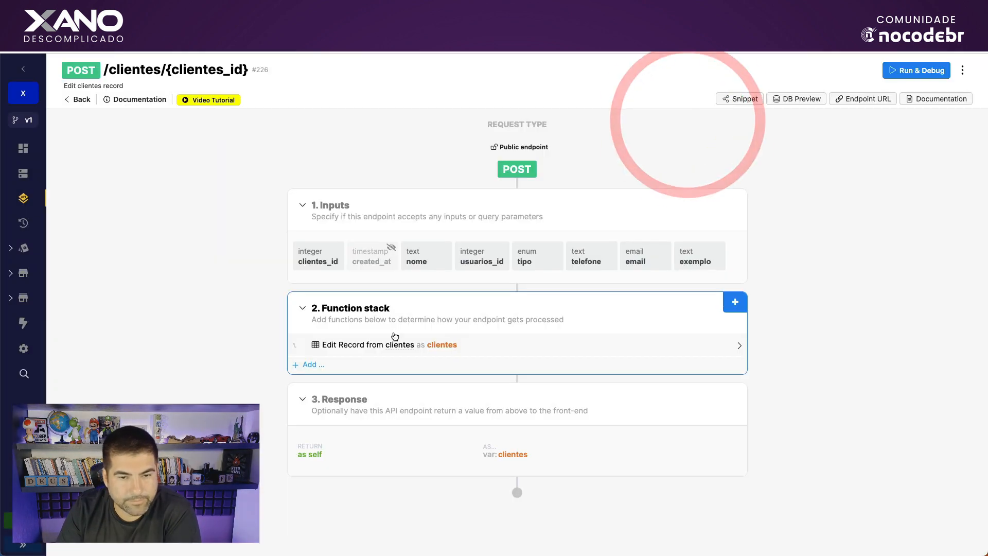
# Review the Edit Record step's input mappings, then go to the clientes database table.
pyautogui.click(389, 345)
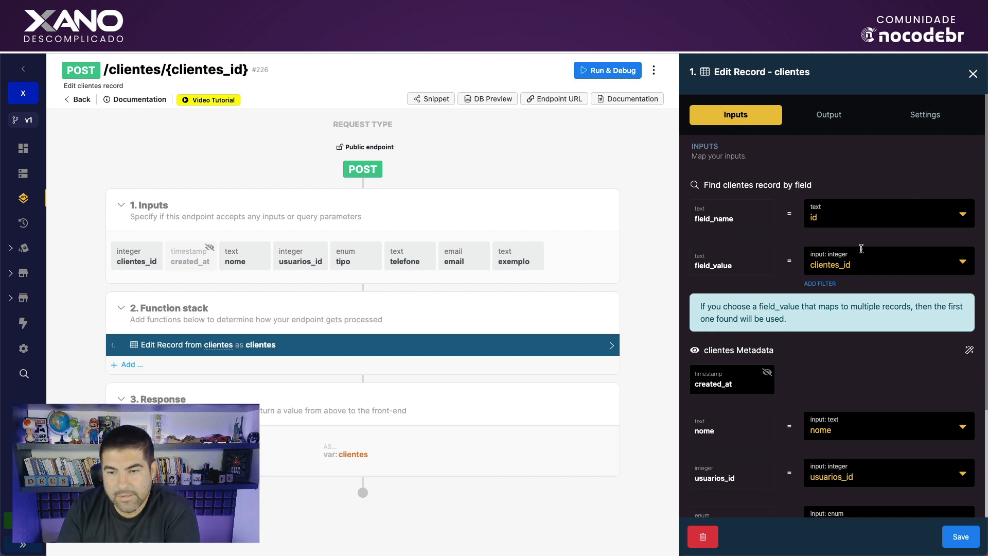
pyautogui.scroll(-3, 858, 253)
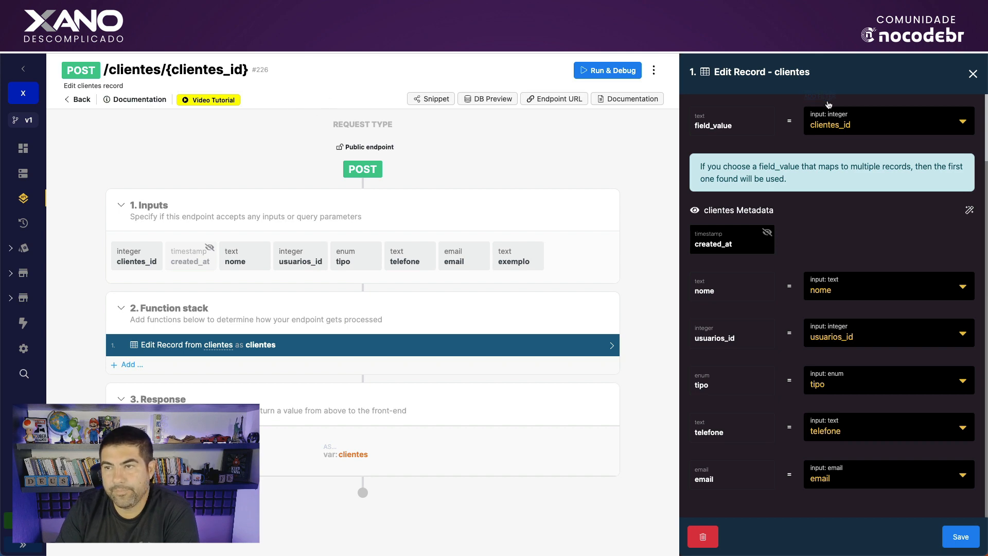
pyautogui.click(973, 75)
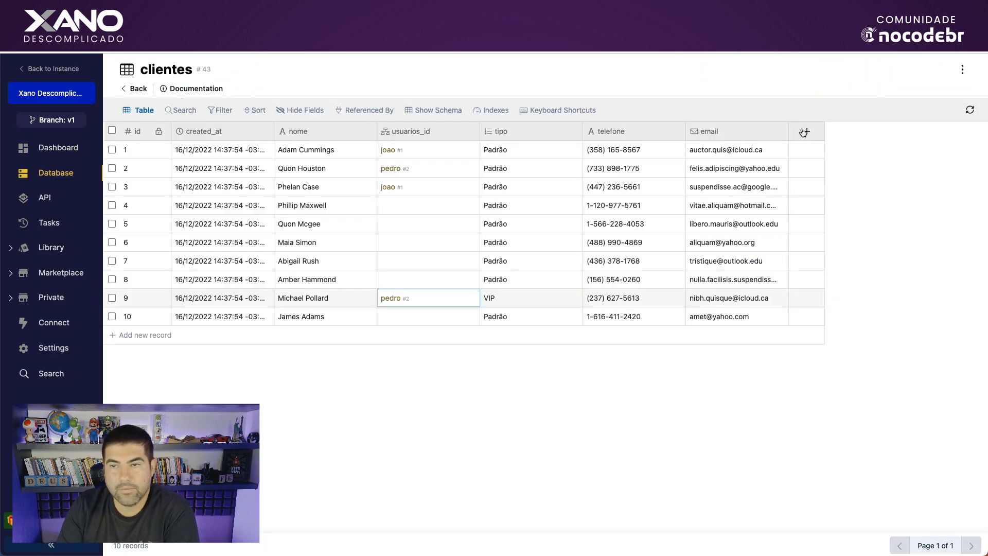
# Add a Timestamp column named dataAtualizacao to clientes and drag it earlier in the table.
pyautogui.click(807, 131)
pyautogui.scroll(-2, 894, 253)
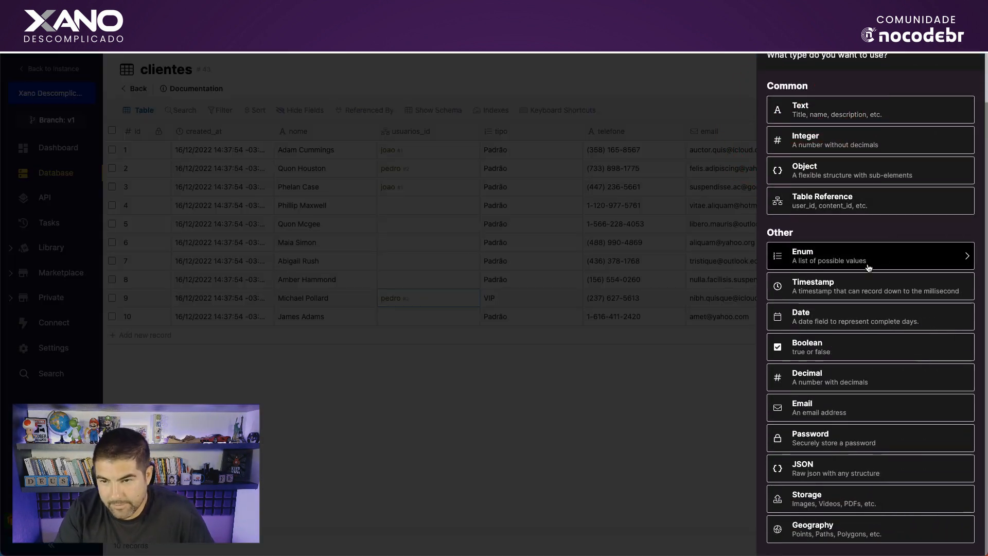
pyautogui.click(853, 283)
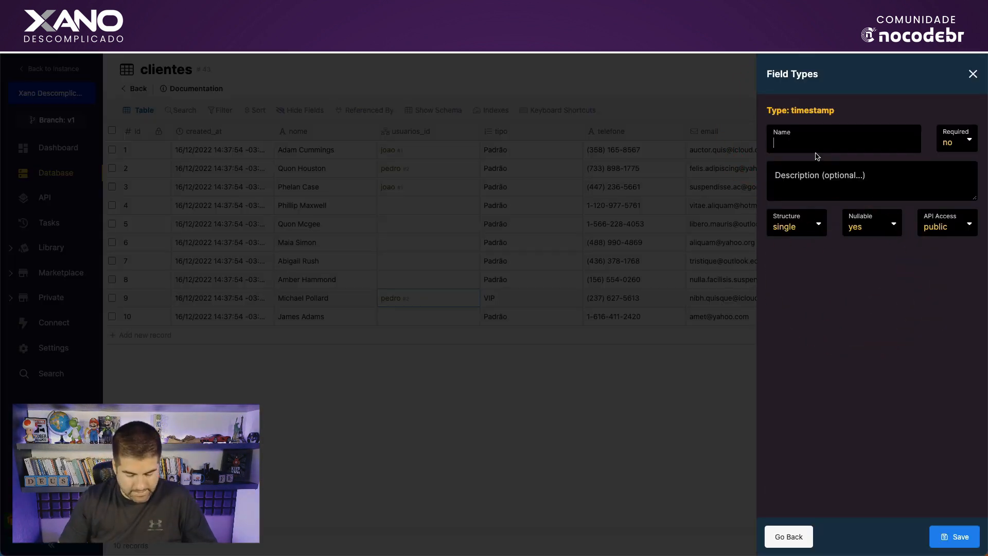
pyautogui.write('dataAtualizacao')
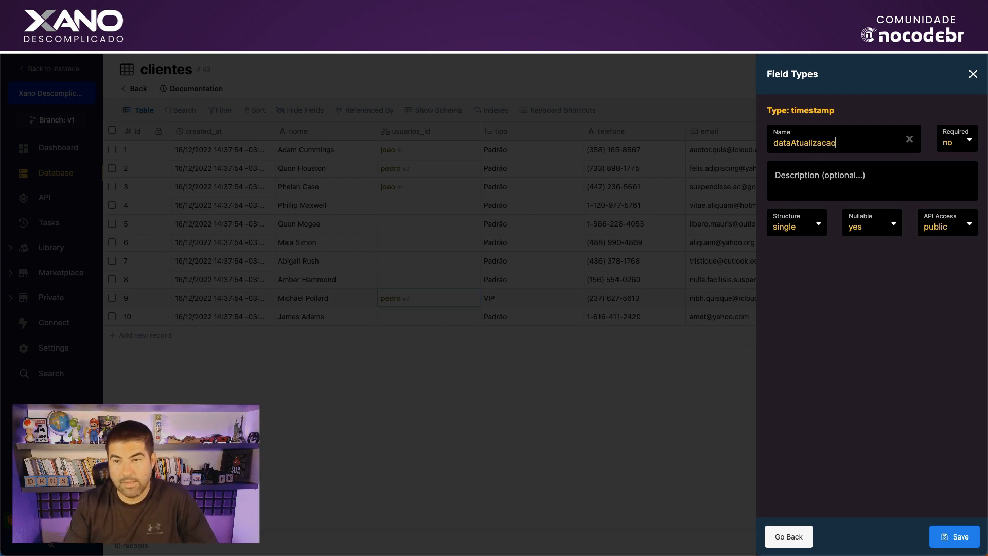
pyautogui.click(955, 534)
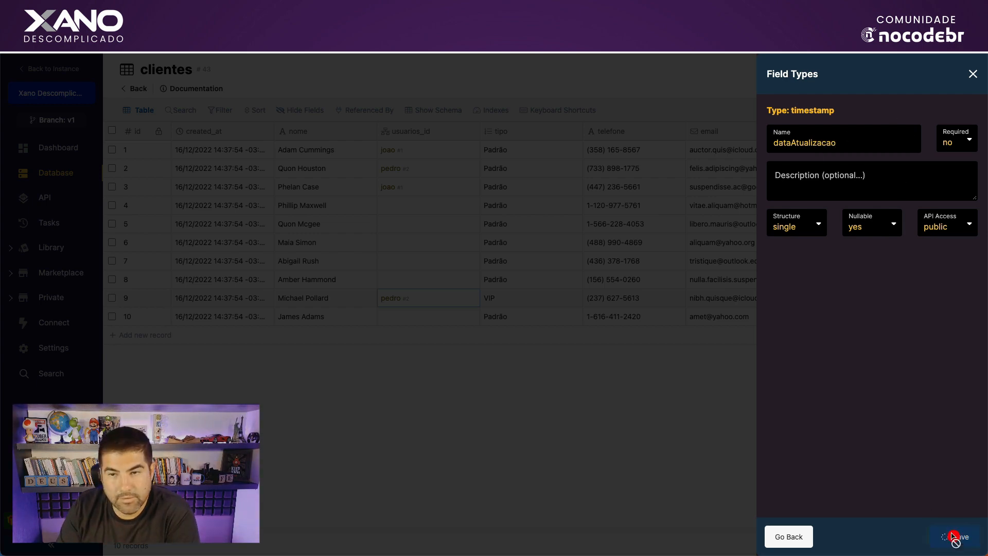
pyautogui.moveTo(878, 132); pyautogui.dragTo(287, 131)
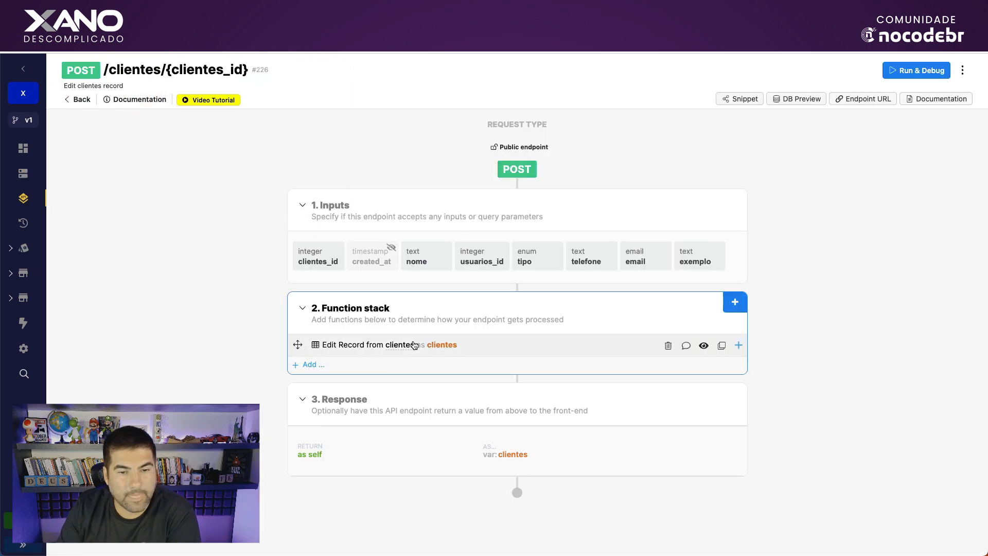
# Unhide dataAtualizacao in the Edit Record step and set its value to now.
pyautogui.click(414, 344)
pyautogui.scroll(-3, 881, 358)
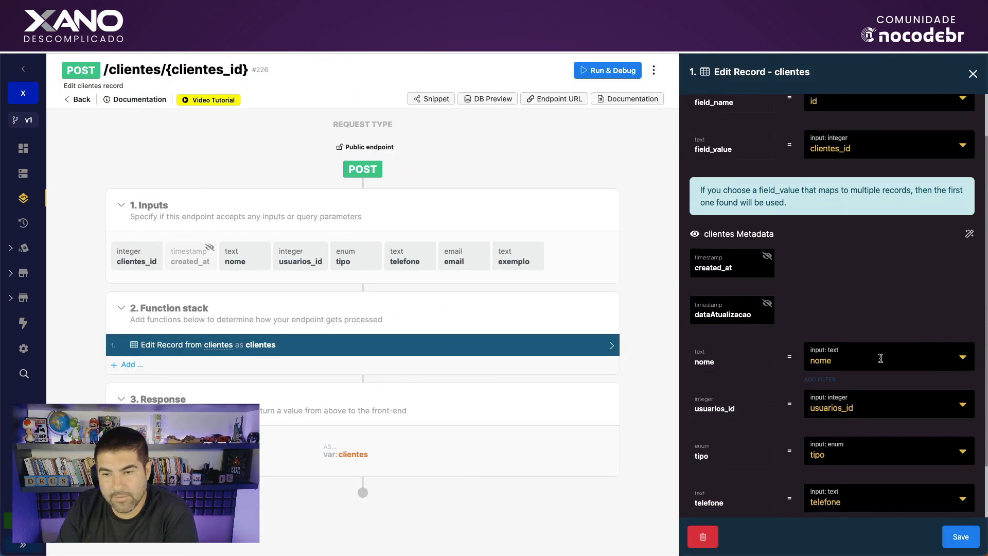
pyautogui.click(768, 307)
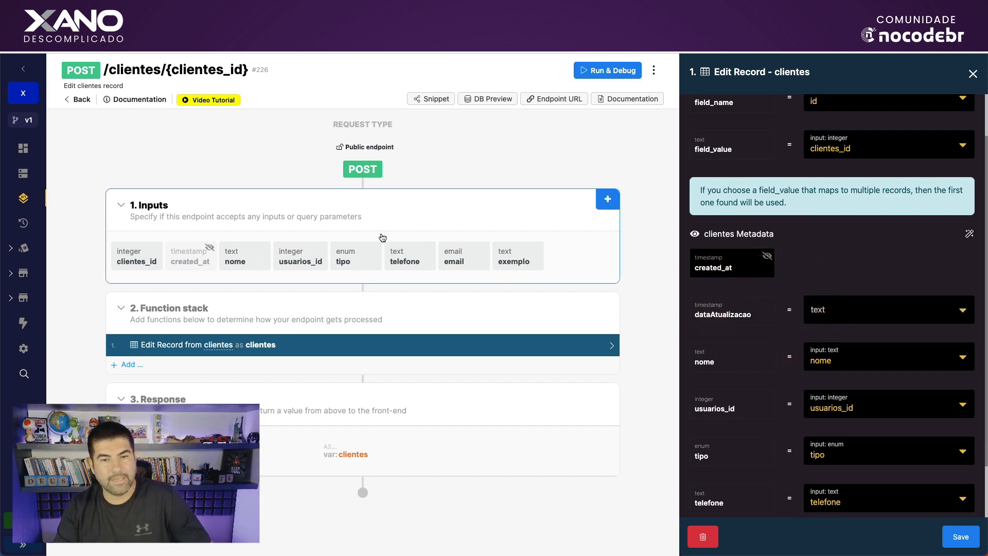
pyautogui.click(854, 318)
pyautogui.write('now')
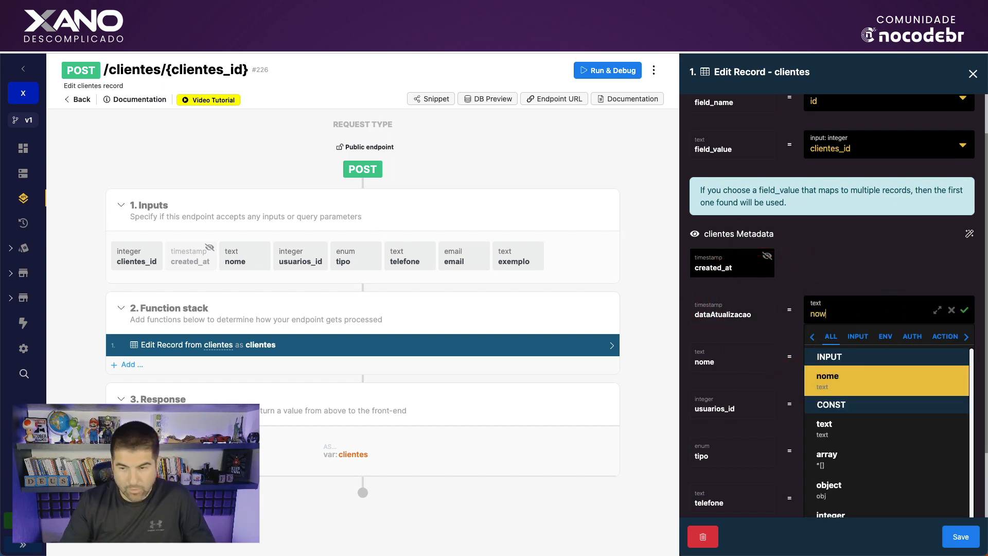
pyautogui.click(799, 291)
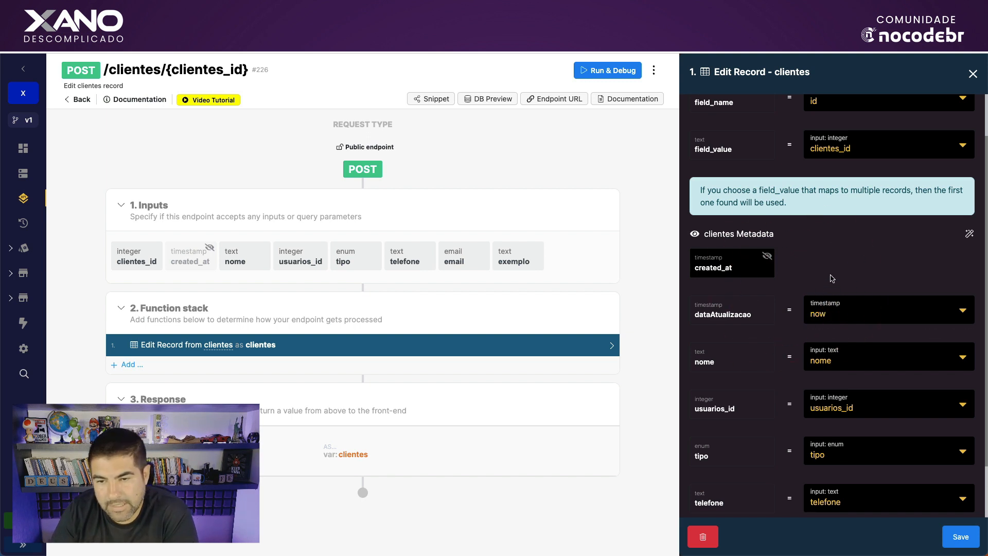
# Save the Edit Record changes and pick out the clientes record to test with.
pyautogui.scroll(-1, 852, 269)
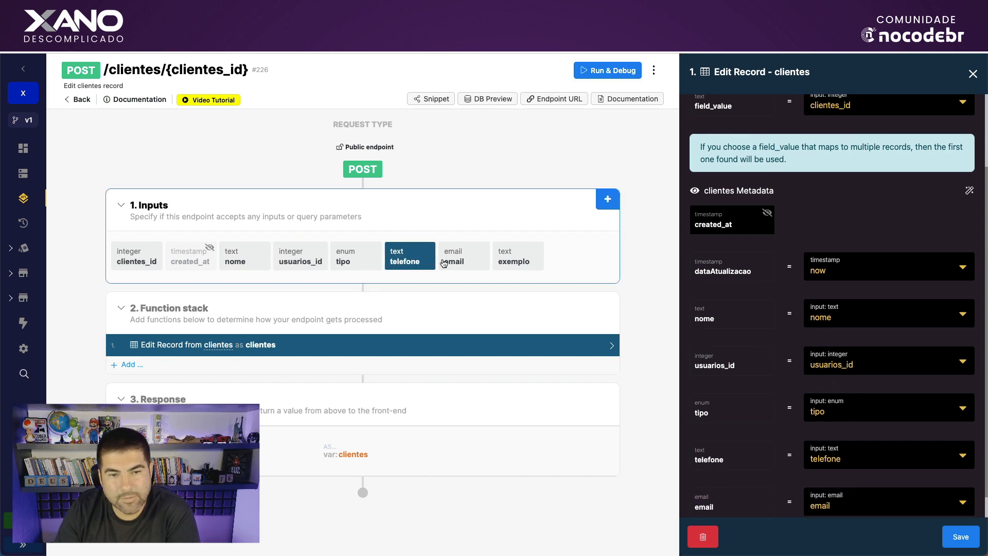
pyautogui.scroll(-2, 875, 412)
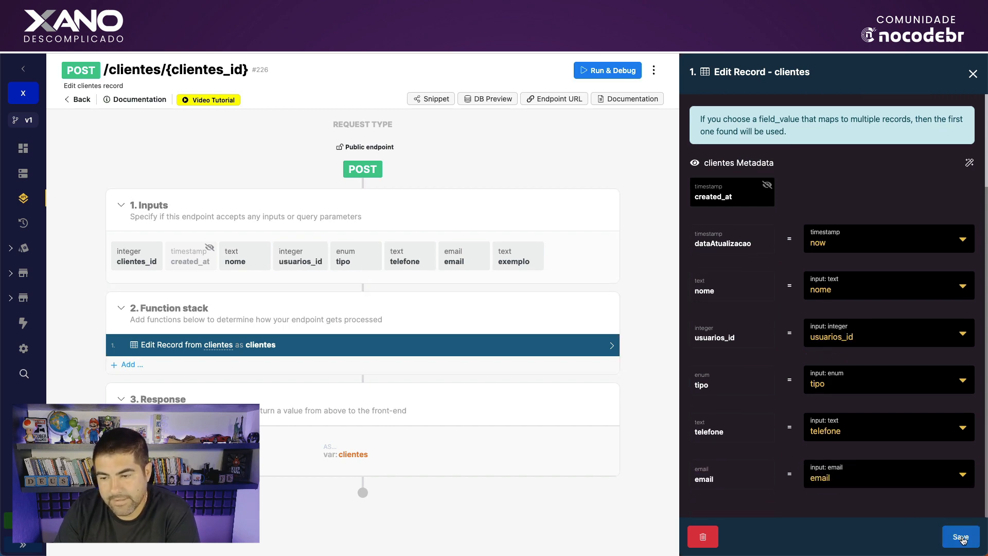
pyautogui.click(960, 537)
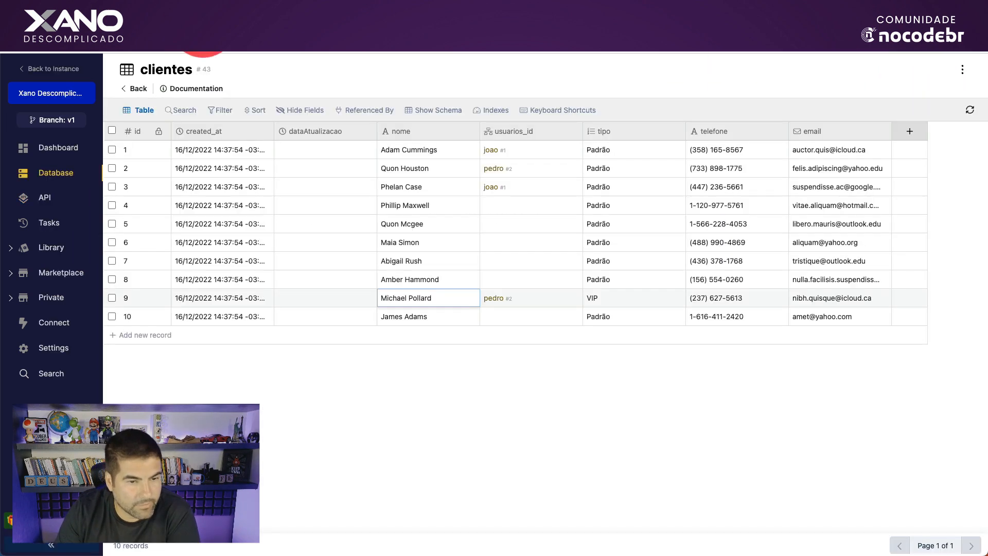
pyautogui.click(426, 318)
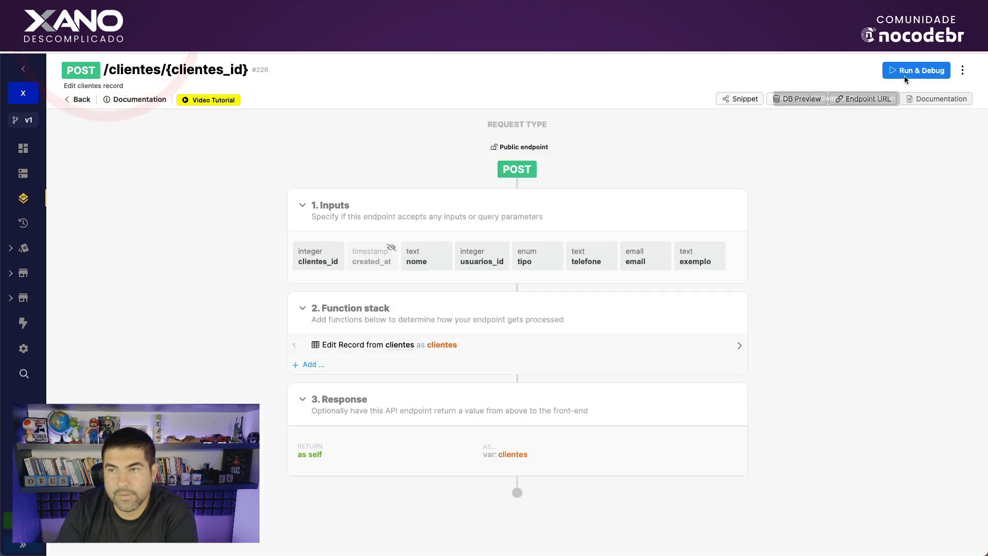
# In the test run panel, fill in clientes_id 10, the customer's name and the usuarios_id.
pyautogui.click(902, 67)
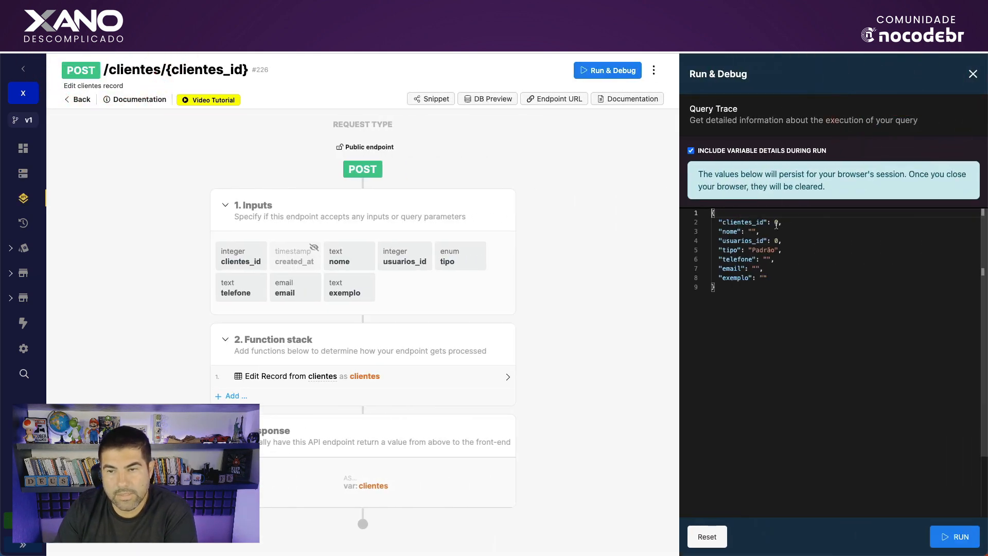
pyautogui.click(777, 223)
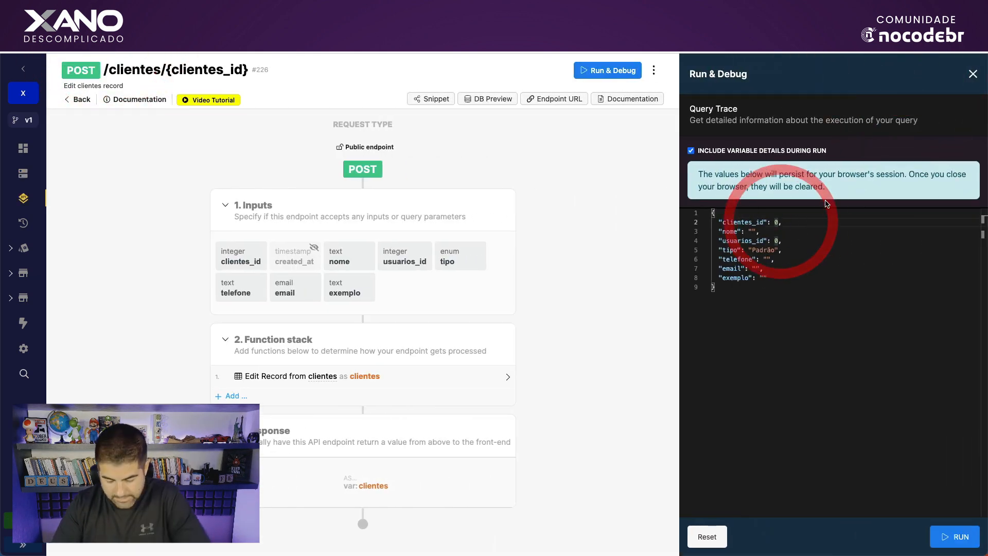
pyautogui.press('BackSpace')
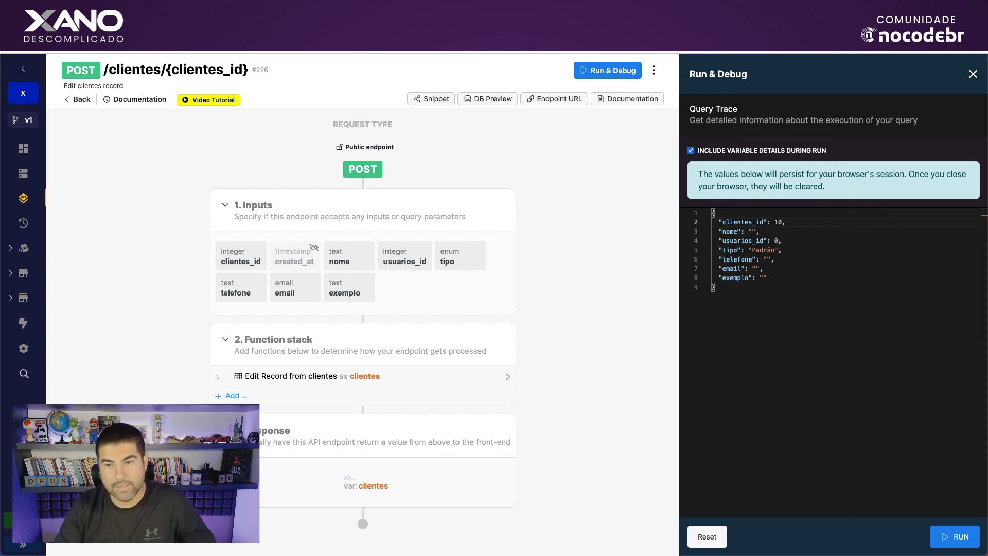
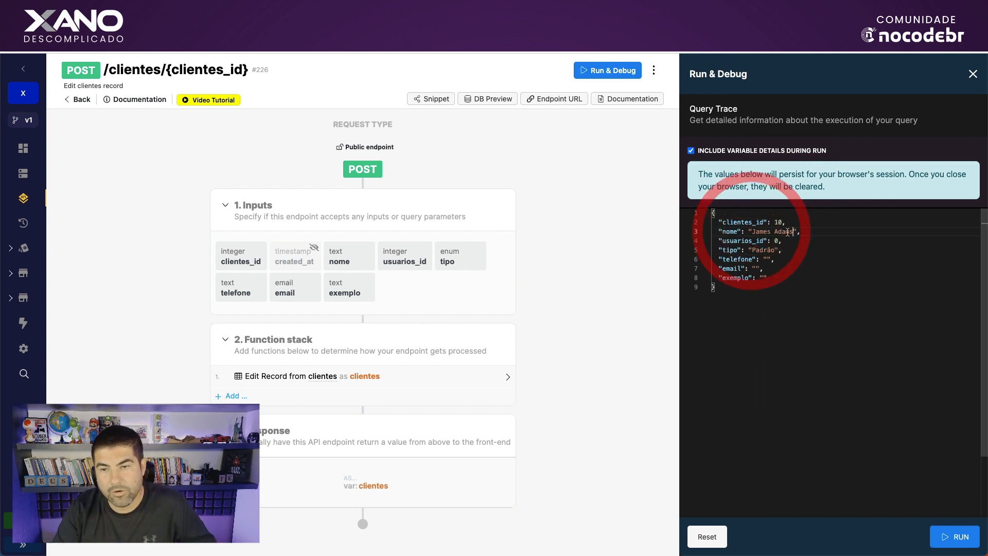
pyautogui.click(789, 240)
pyautogui.press('Left')
pyautogui.press('BackSpace')
pyautogui.write('1')
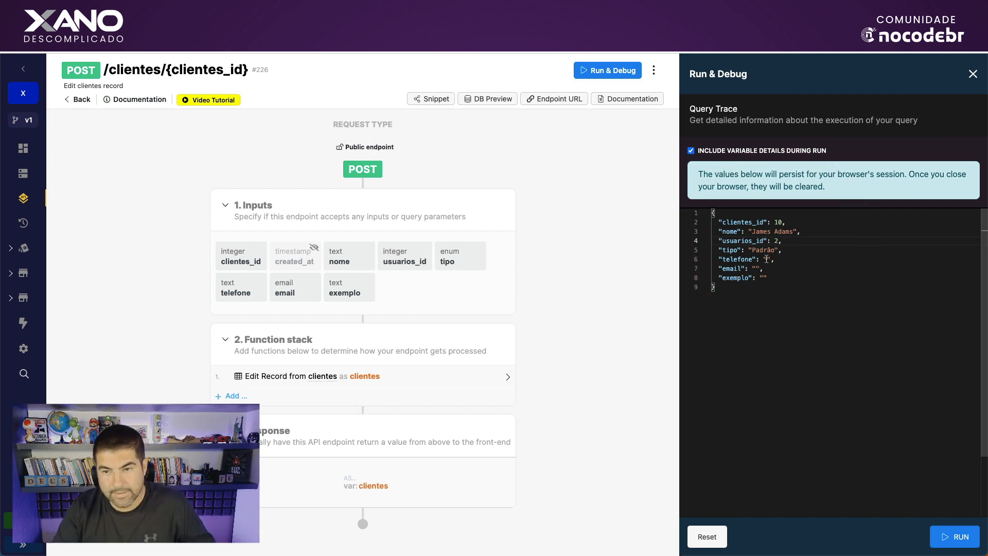
# Enter a new telefone and e-mail in the test inputs and run the endpoint.
pyautogui.click(767, 259)
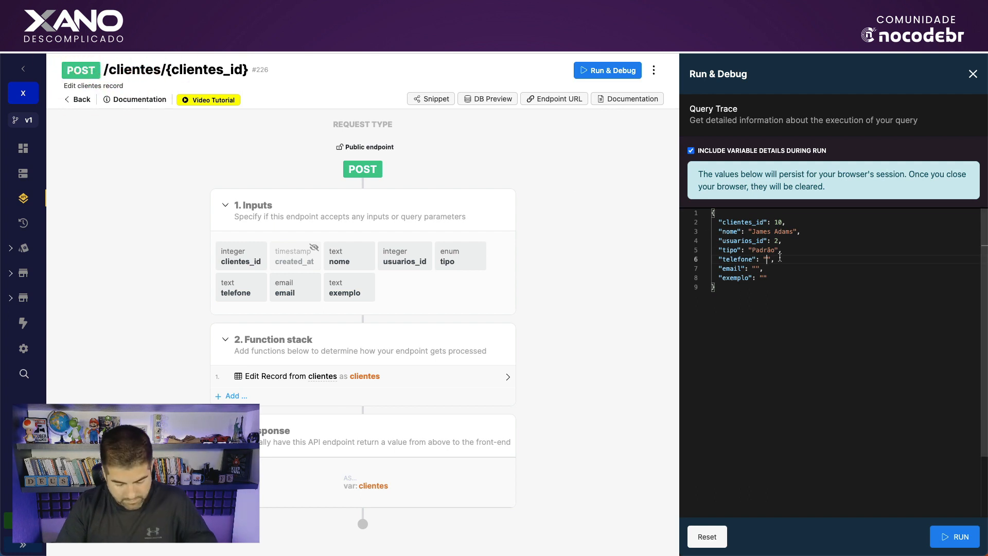
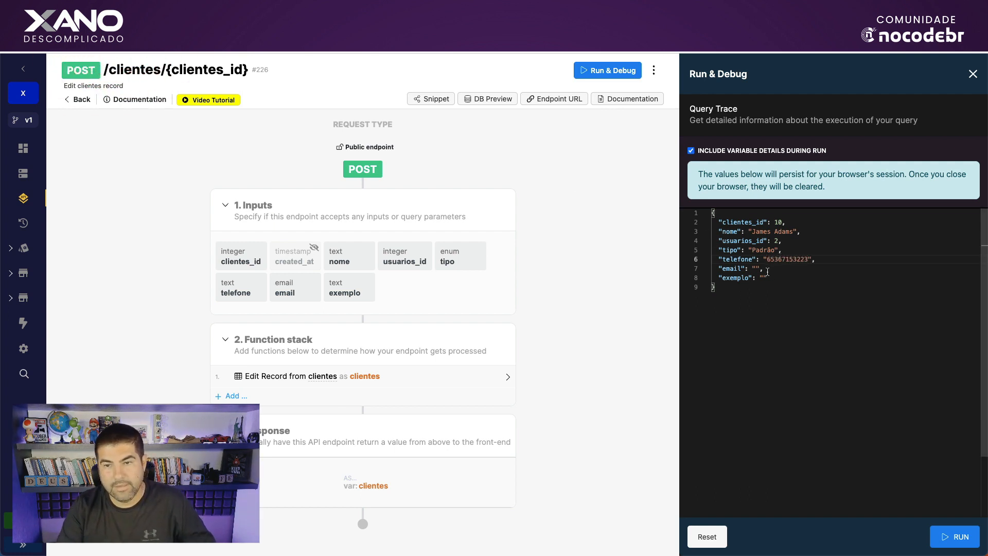
pyautogui.click(756, 268)
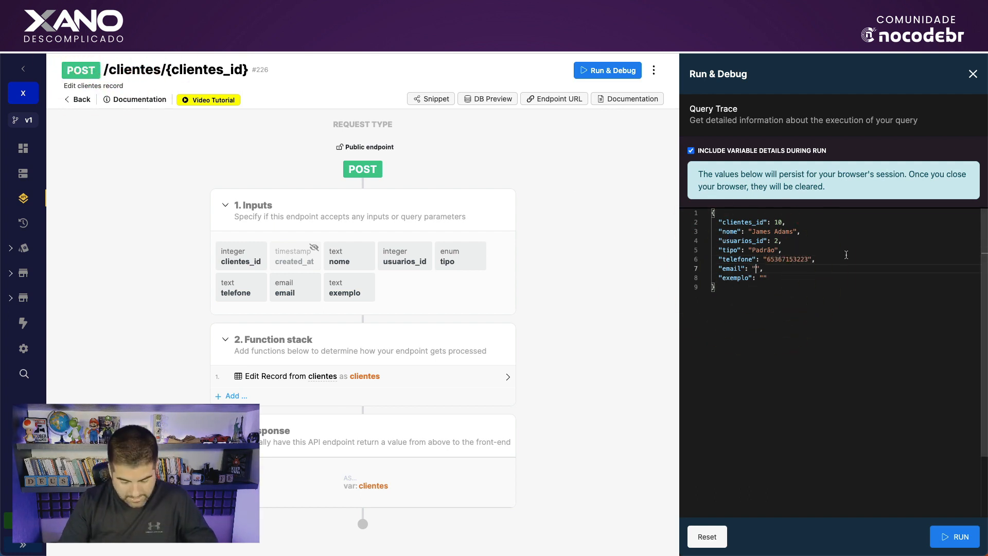
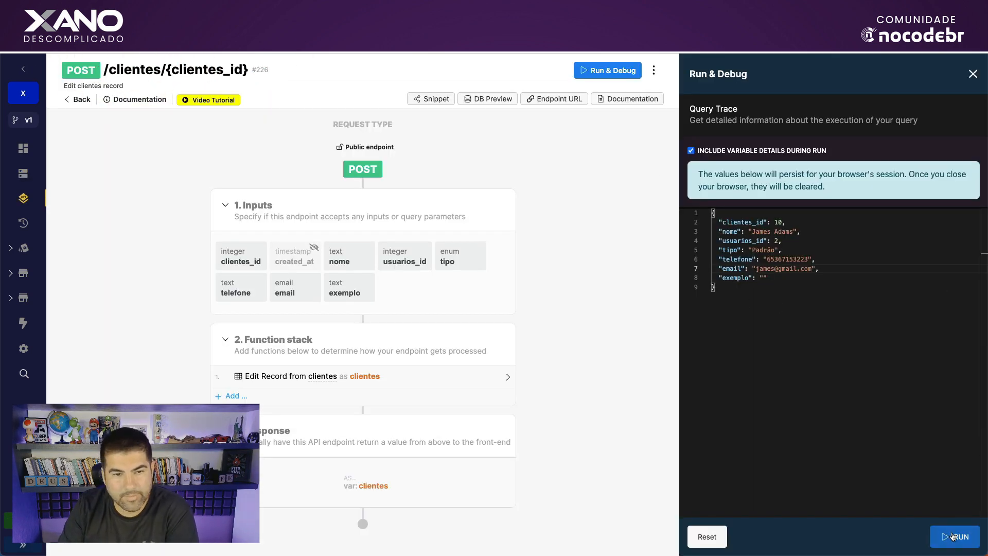
pyautogui.click(953, 536)
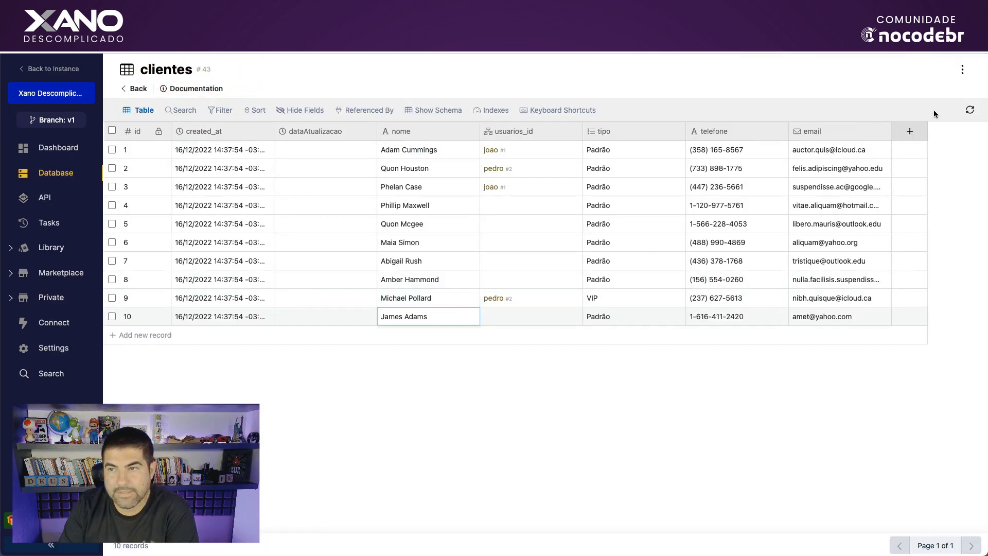
# Refresh the clientes table to check record 10, then return to the endpoint's test inputs.
pyautogui.click(970, 110)
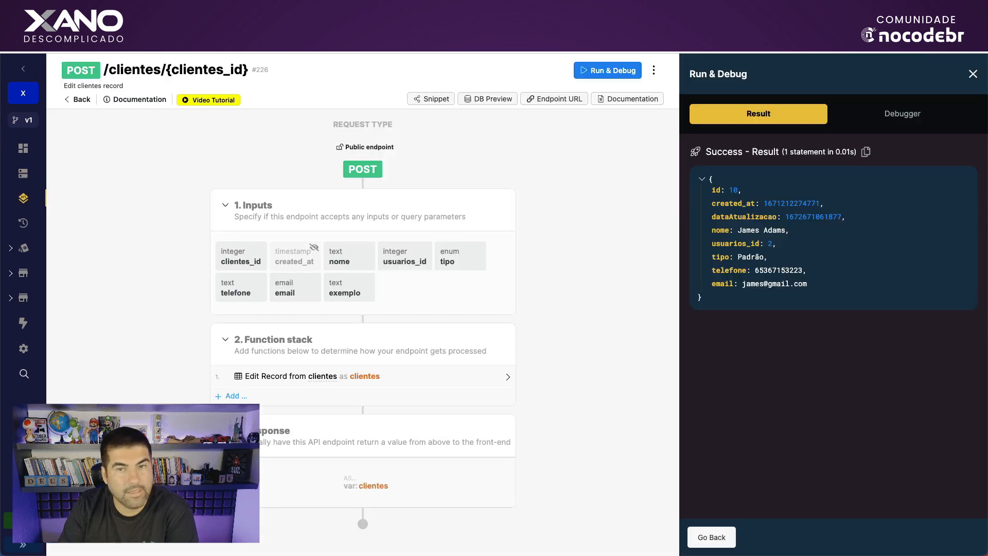
pyautogui.click(711, 537)
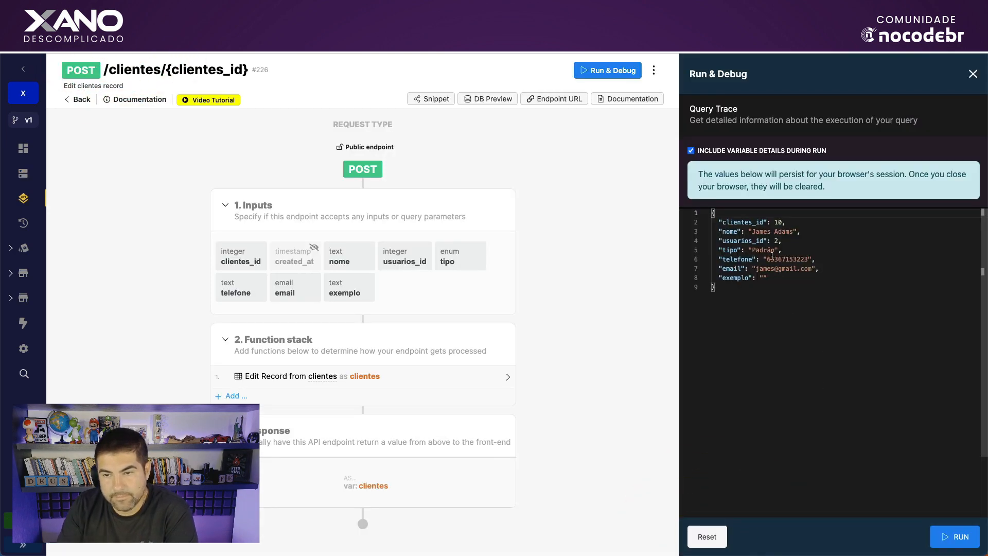
# Replace the test telefone with a new number, rerun the endpoint, and reload the page.
pyautogui.moveTo(767, 258); pyautogui.dragTo(810, 258)
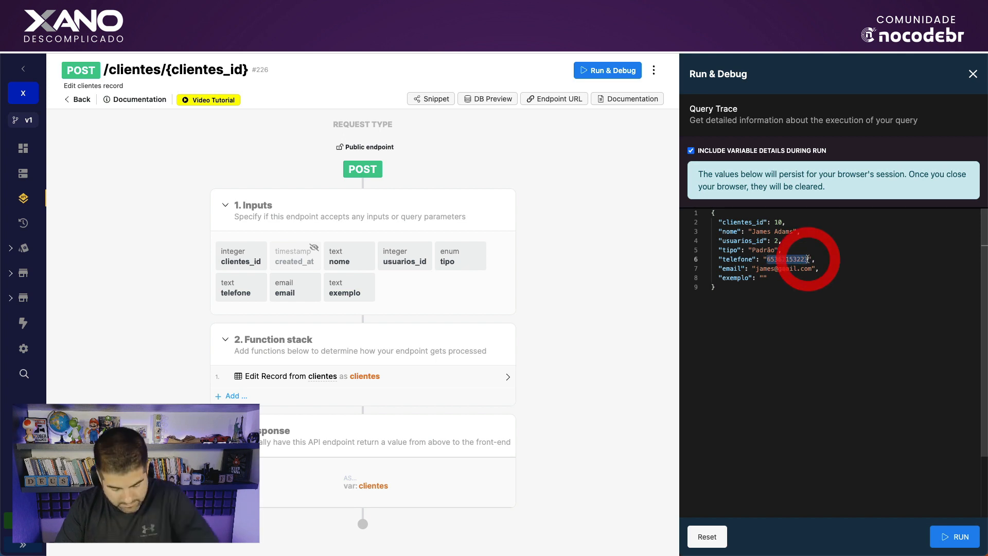
pyautogui.press('BackSpace')
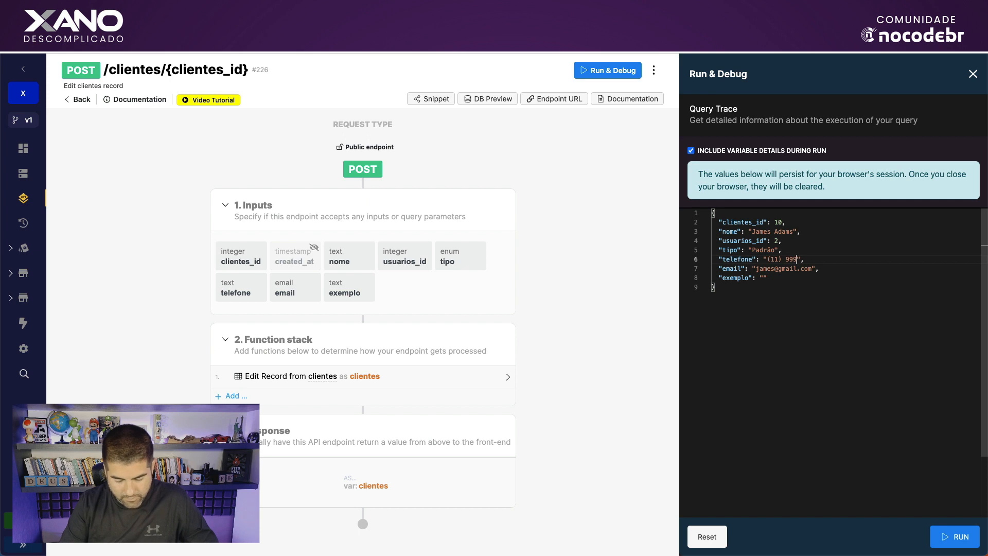
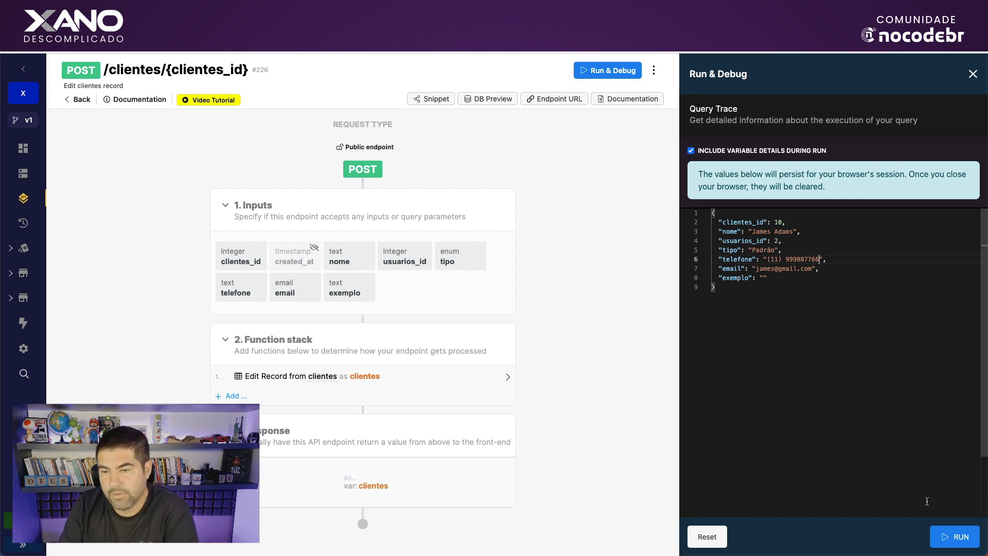
pyautogui.click(951, 536)
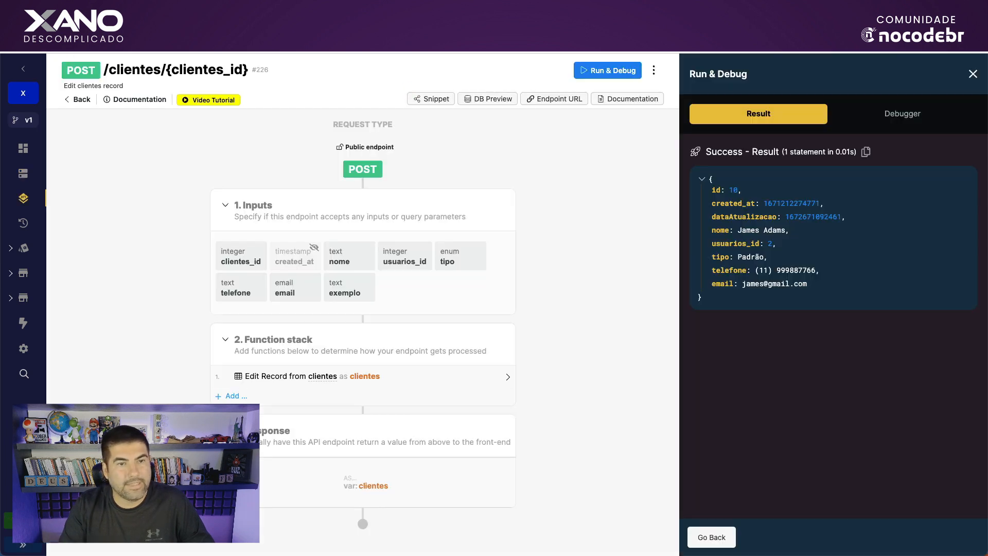
pyautogui.click(564, 296)
pyautogui.press('super+r')
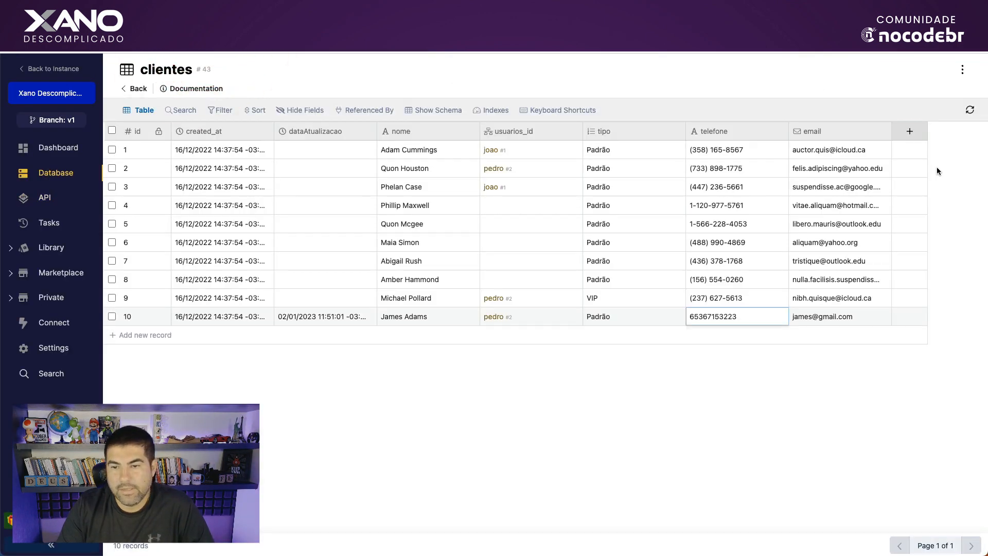
# Refresh the table to confirm record 10's new telefone and dataAtualizacao, then reopen the endpoint.
pyautogui.click(971, 112)
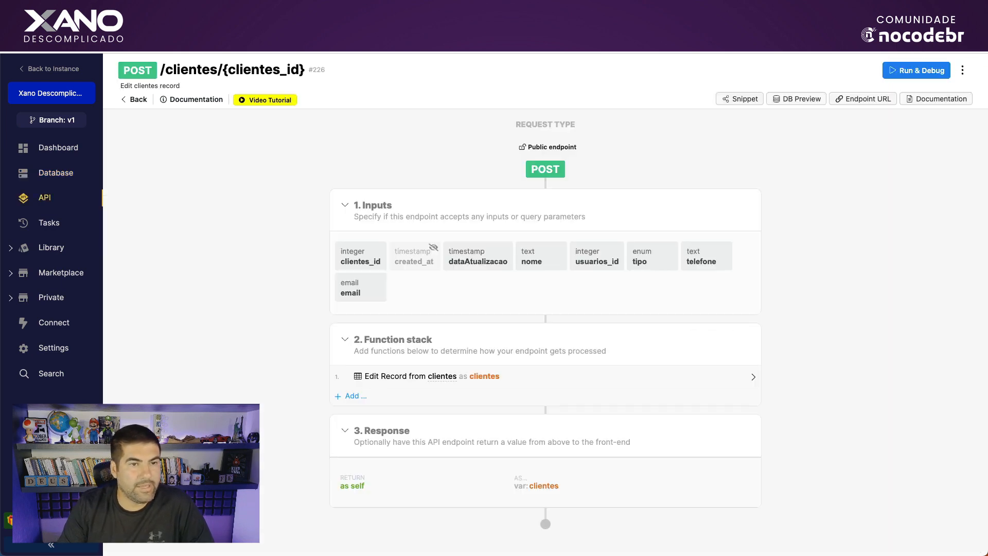
pyautogui.click(201, 301)
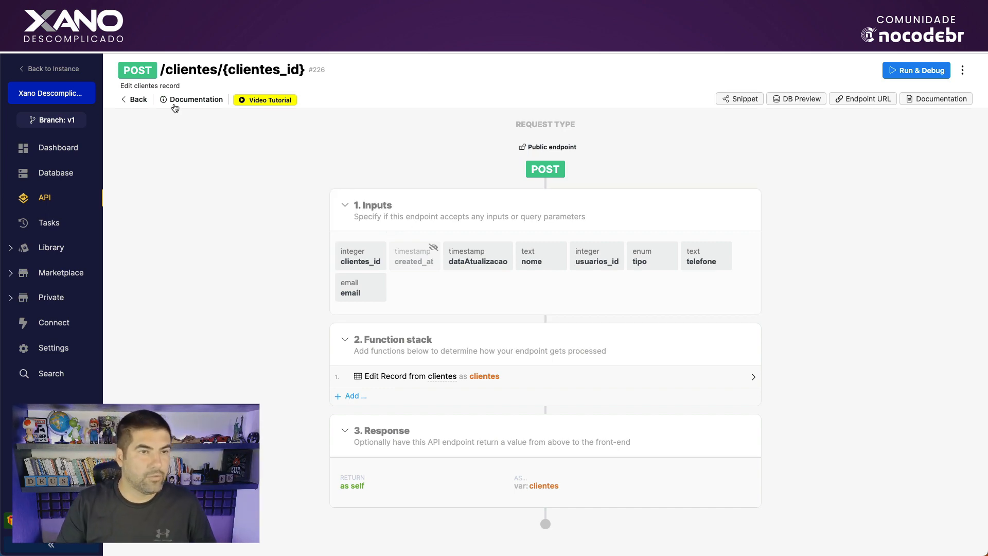
# Return to the Default API endpoint list and open the GET /clientes endpoint.
pyautogui.click(124, 100)
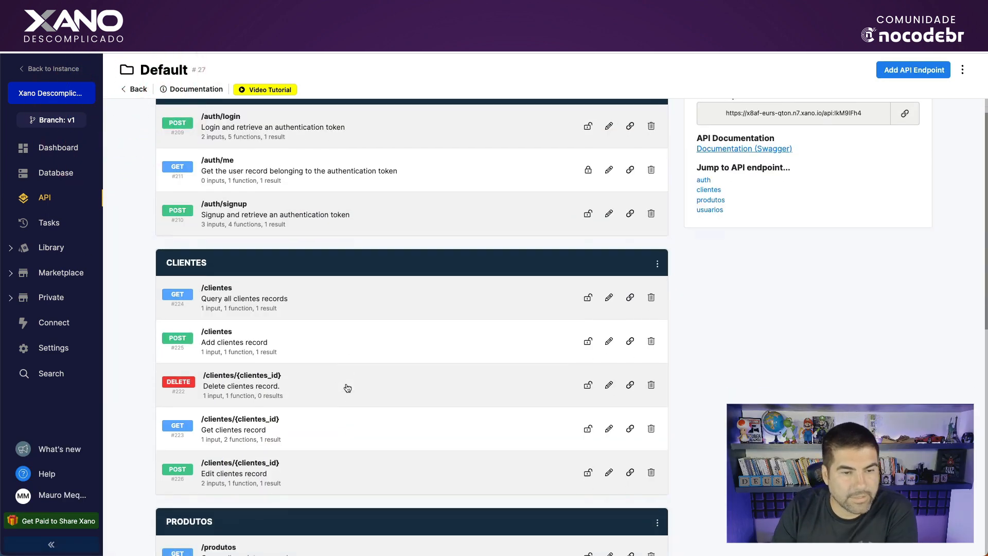
pyautogui.scroll(-1, 342, 401)
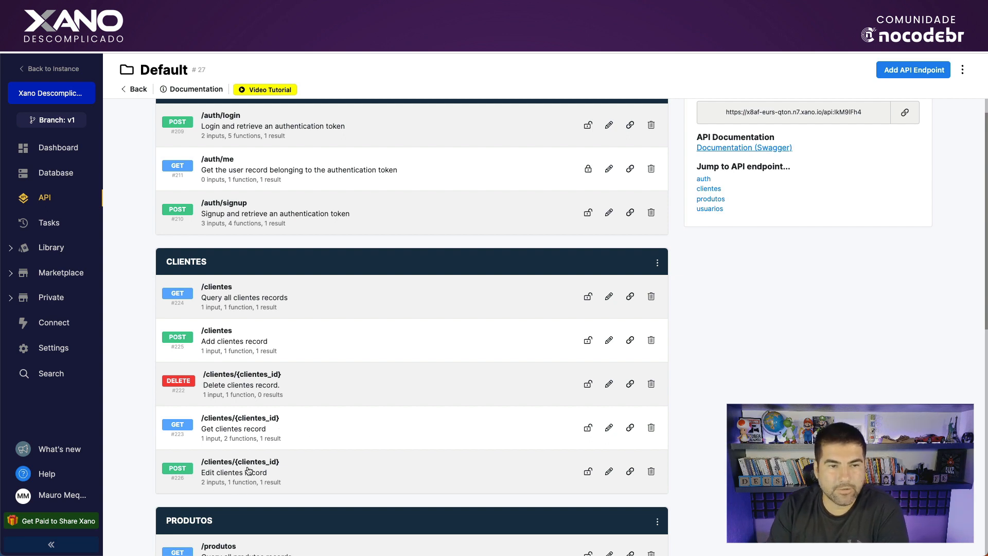
pyautogui.scroll(-1, 311, 440)
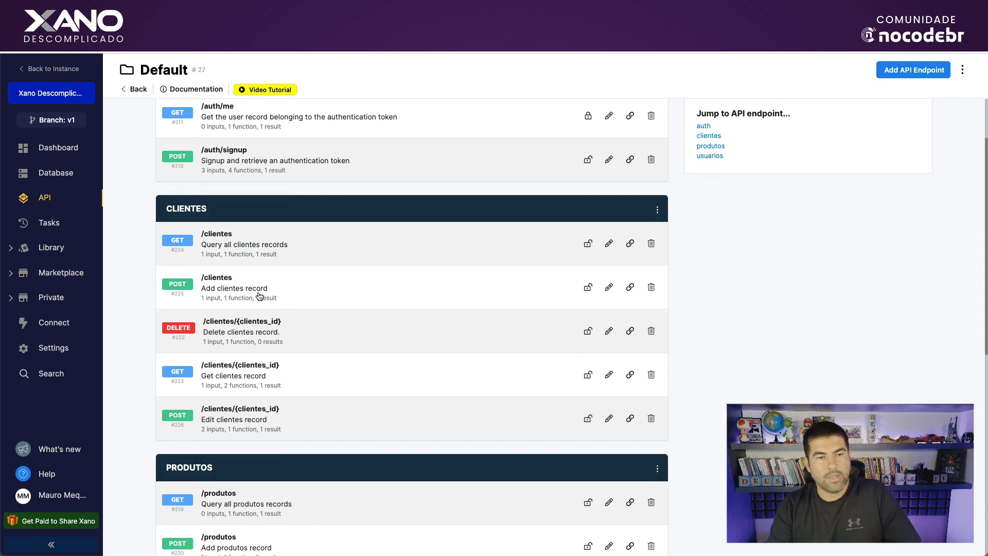
pyautogui.scroll(-1, 260, 296)
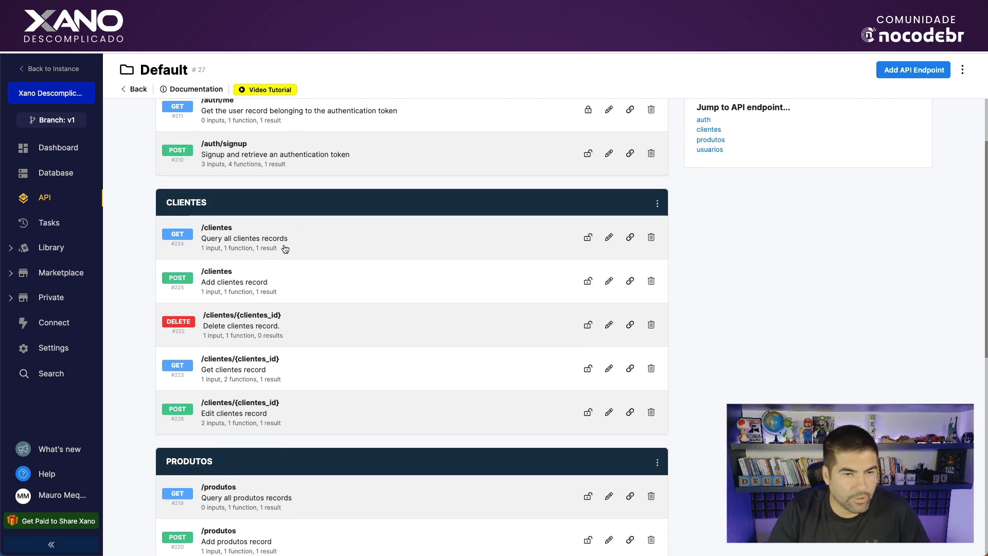
pyautogui.click(268, 243)
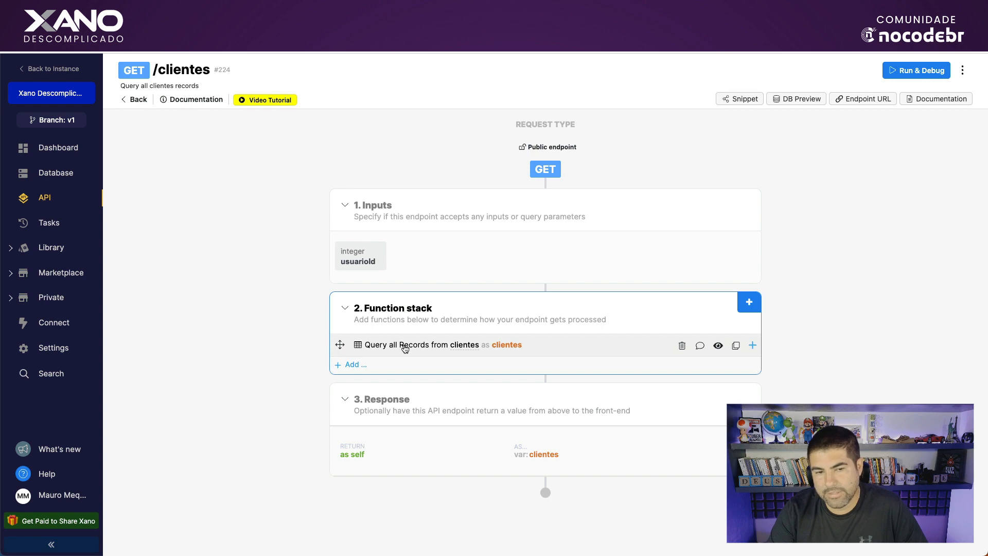
pyautogui.click(356, 366)
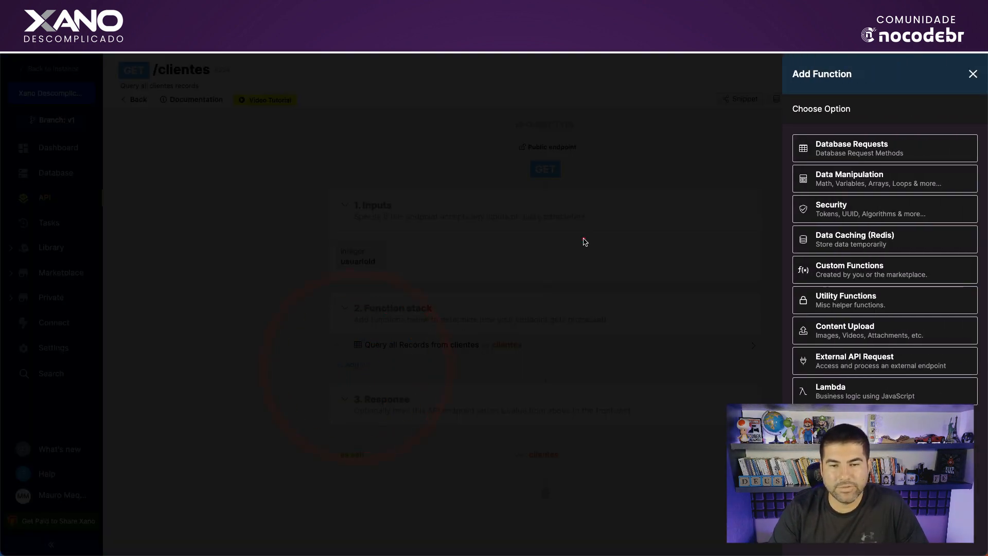
pyautogui.click(585, 242)
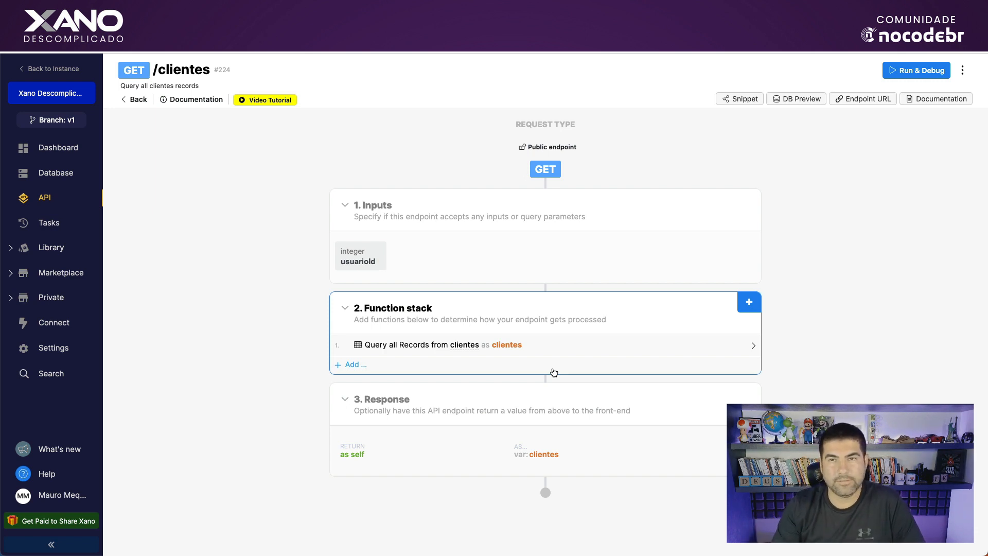
pyautogui.click(656, 12)
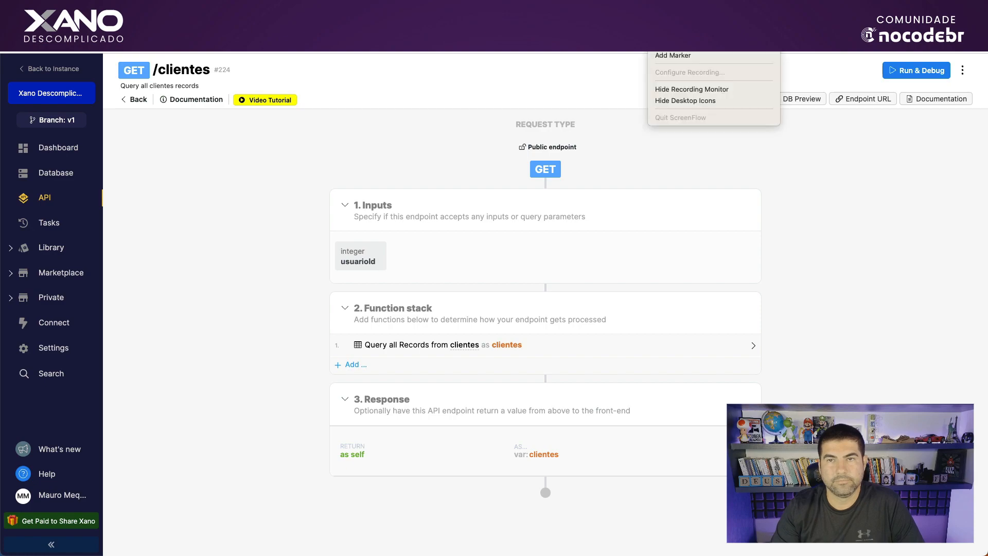